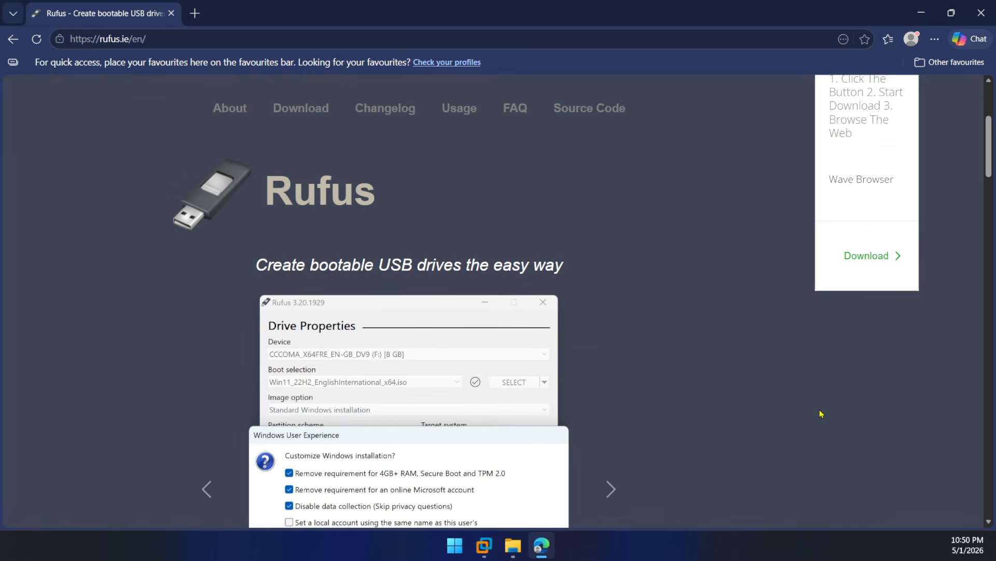
- Look through the sample screenshots and the overview on the Rufus homepage
{"action": "scroll", "coordinate": [821, 413], "scroll_direction": "down", "scroll_amount": 3}
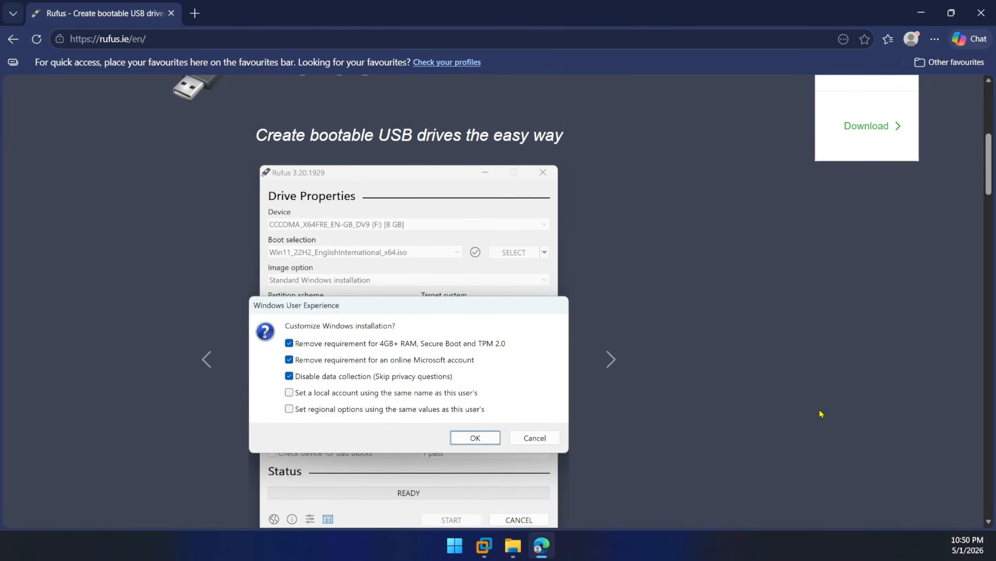
{"action": "left_click", "coordinate": [618, 366]}
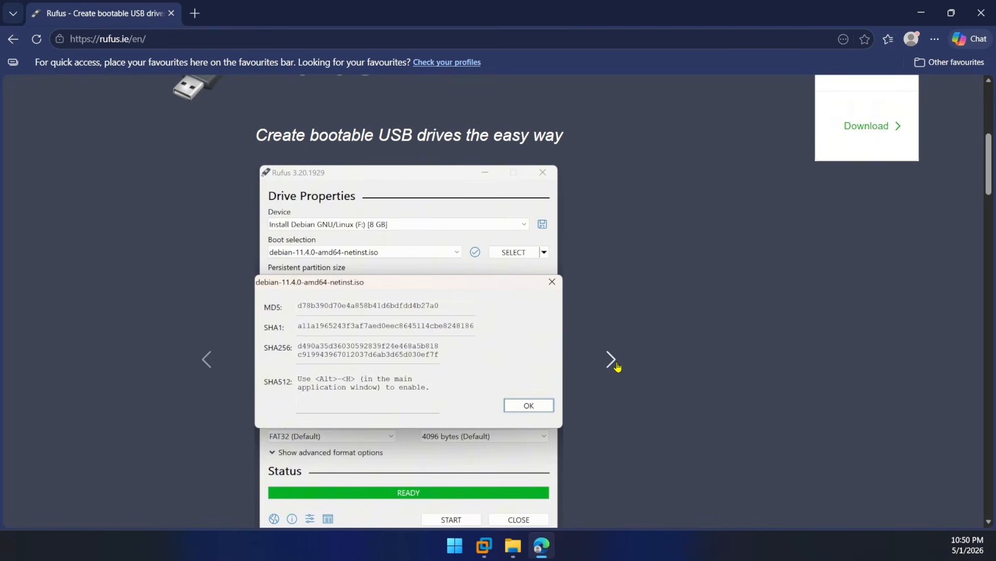
{"action": "left_click", "coordinate": [618, 366]}
{"action": "scroll", "coordinate": [711, 346], "scroll_direction": "up", "scroll_amount": 2}
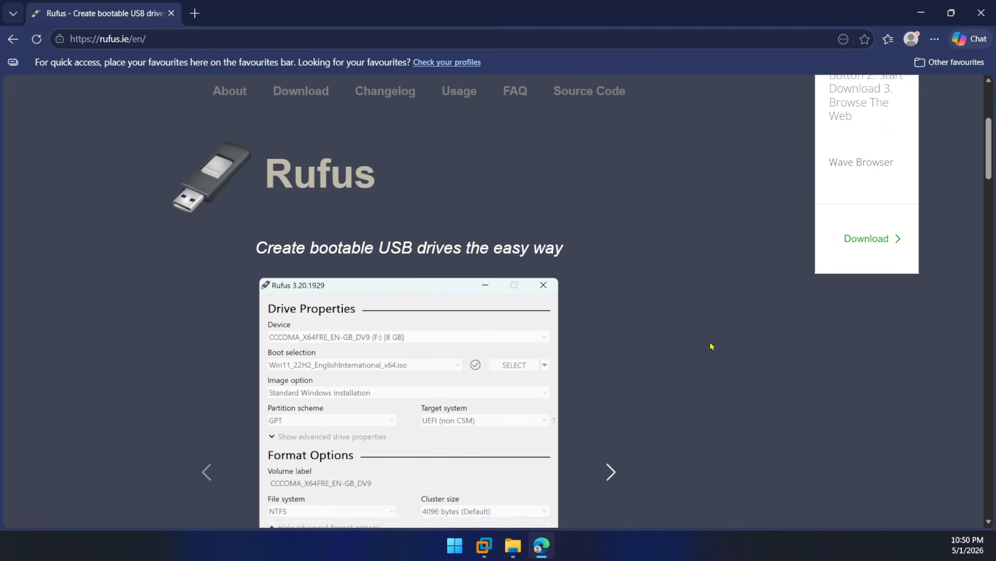
{"action": "scroll", "coordinate": [706, 346], "scroll_direction": "down", "scroll_amount": 5}
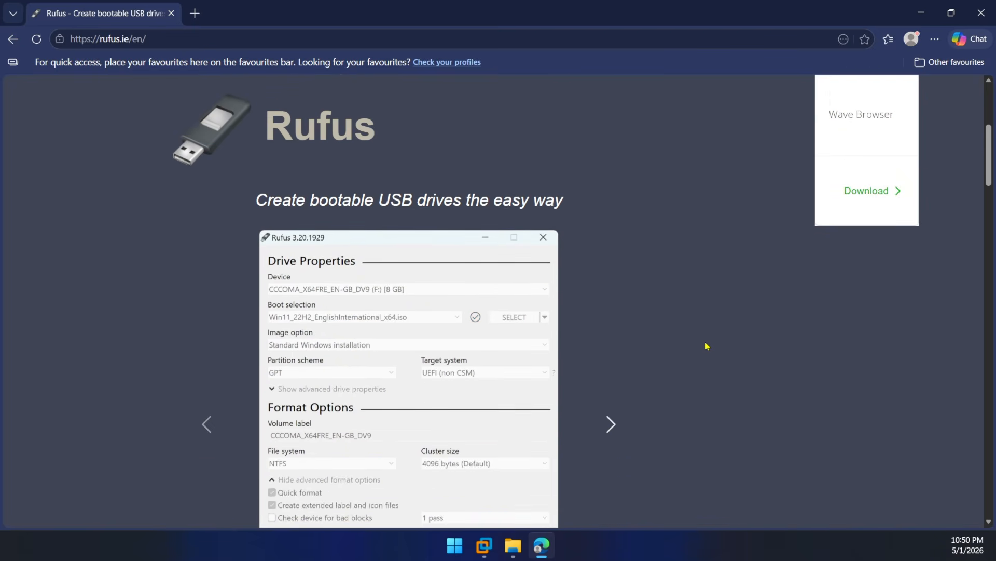
{"action": "scroll", "coordinate": [706, 344], "scroll_direction": "down", "scroll_amount": 3}
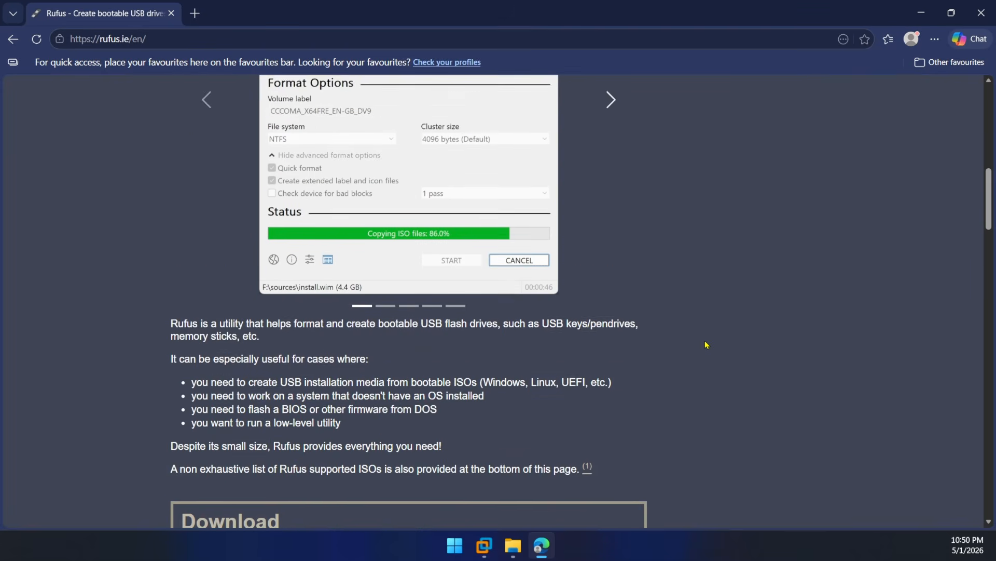
{"action": "scroll", "coordinate": [705, 340], "scroll_direction": "up", "scroll_amount": 1}
{"action": "scroll", "coordinate": [737, 334], "scroll_direction": "down", "scroll_amount": 1}
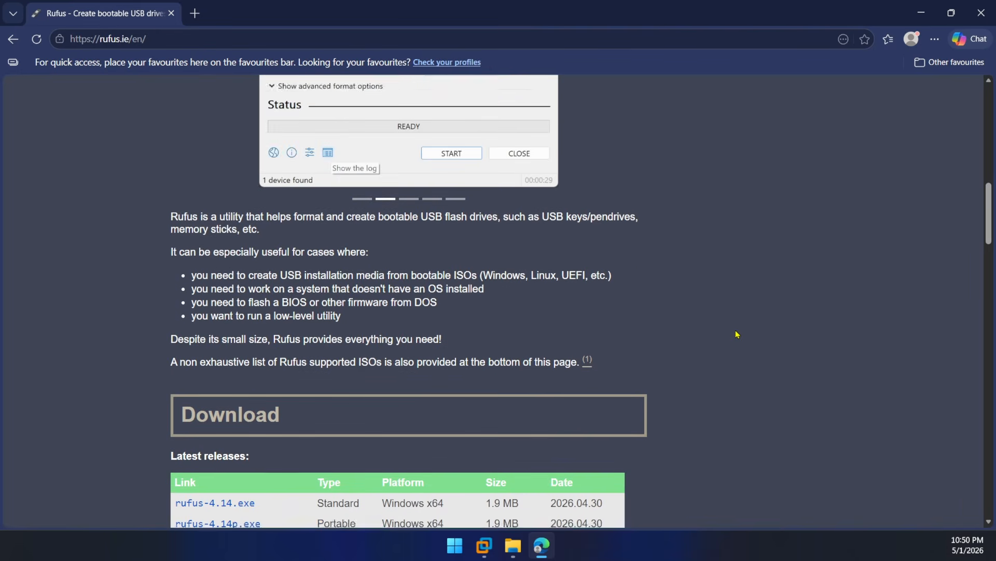
{"action": "scroll", "coordinate": [737, 334], "scroll_direction": "up", "scroll_amount": 5}
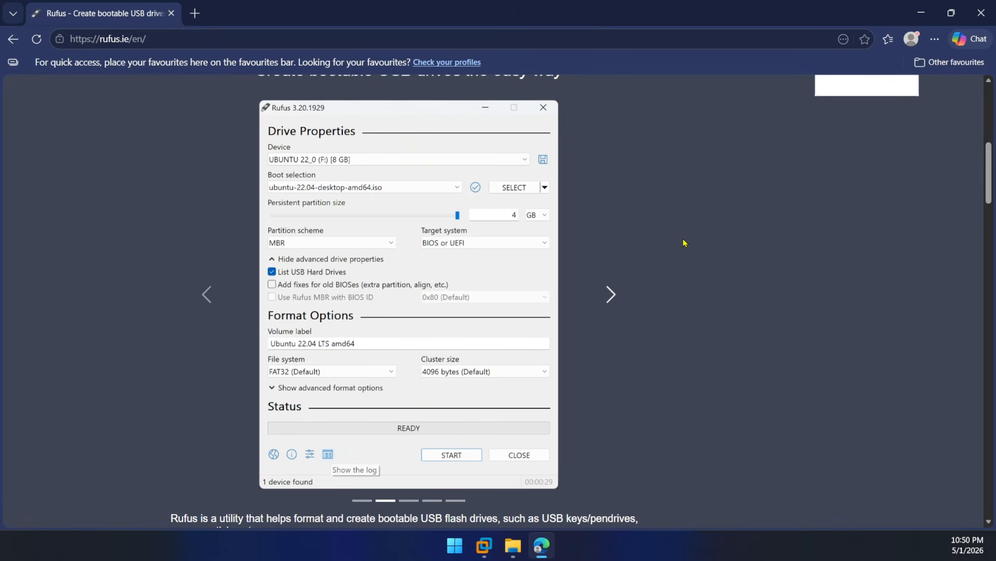
{"action": "scroll", "coordinate": [684, 242], "scroll_direction": "down", "scroll_amount": 3}
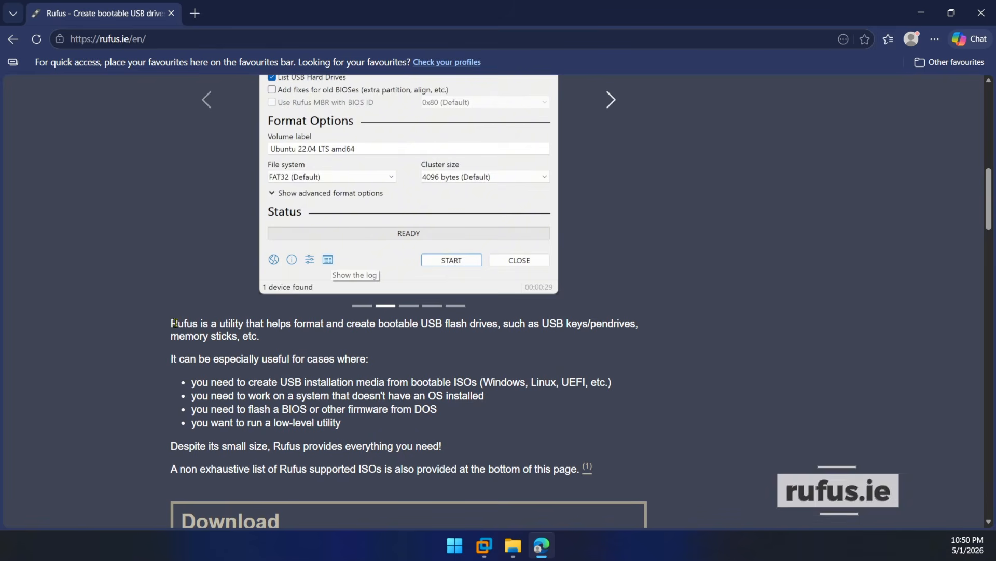
- Read the description of what Rufus does and check the rufus.ie site address
{"action": "left_click_drag", "start_coordinate": [169, 325], "coordinate": [353, 326]}
{"action": "left_click_drag", "start_coordinate": [461, 322], "coordinate": [505, 341]}
{"action": "left_click", "coordinate": [485, 357]}
{"action": "scroll", "coordinate": [400, 358], "scroll_direction": "down", "scroll_amount": 1}
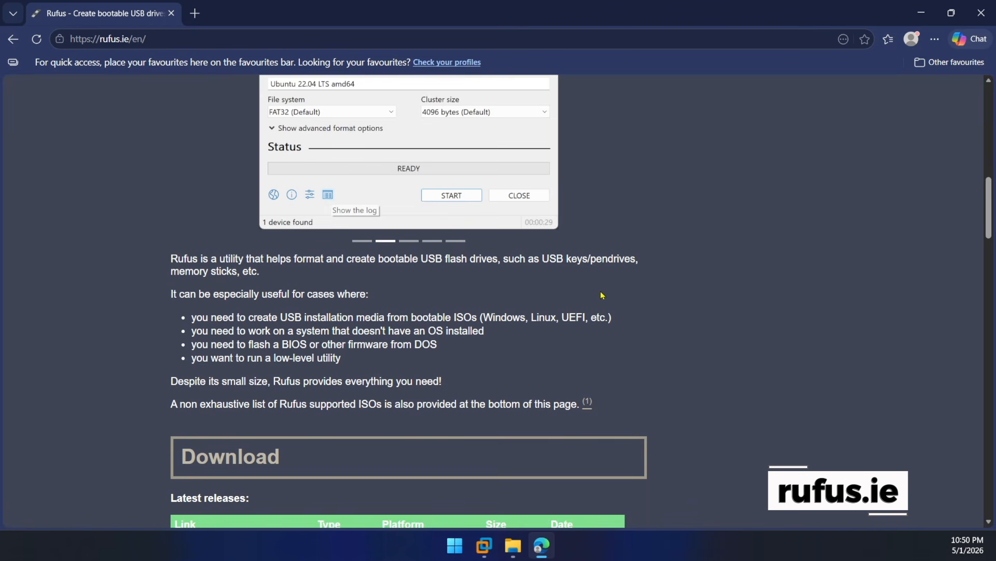
{"action": "scroll", "coordinate": [599, 293], "scroll_direction": "up", "scroll_amount": 1}
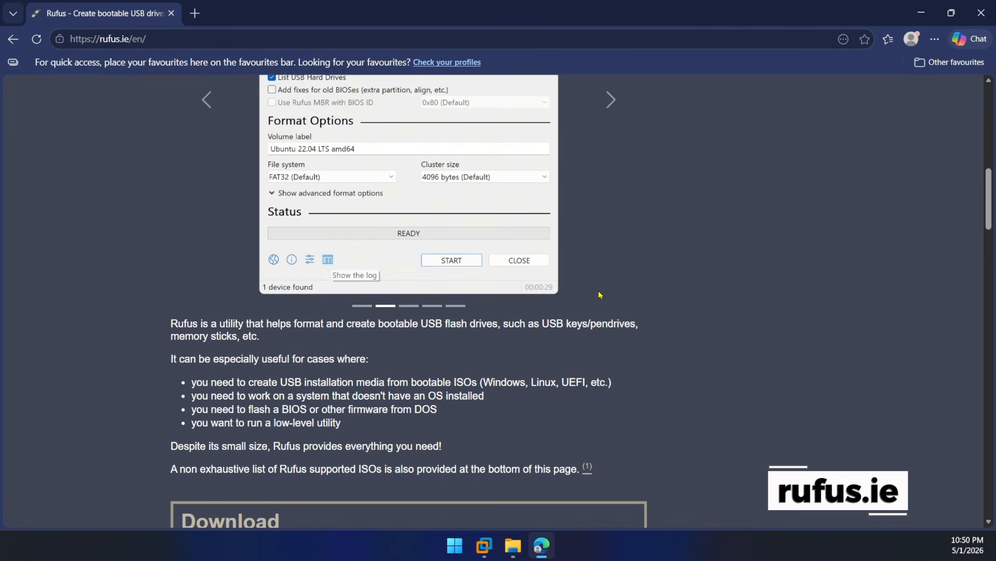
{"action": "left_click_drag", "start_coordinate": [126, 41], "coordinate": [72, 40]}
{"action": "left_click", "coordinate": [117, 44]}
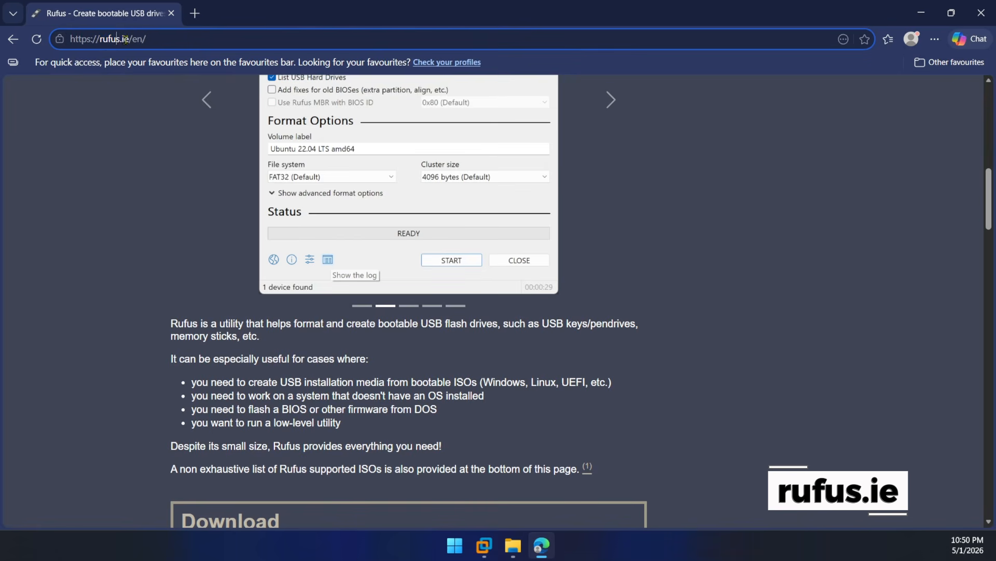
{"action": "left_click", "coordinate": [564, 244]}
- Download rufus-4.14_BETA.exe from the latest releases table
{"action": "scroll", "coordinate": [625, 251], "scroll_direction": "down", "scroll_amount": 4}
{"action": "scroll", "coordinate": [625, 252], "scroll_direction": "down", "scroll_amount": 1}
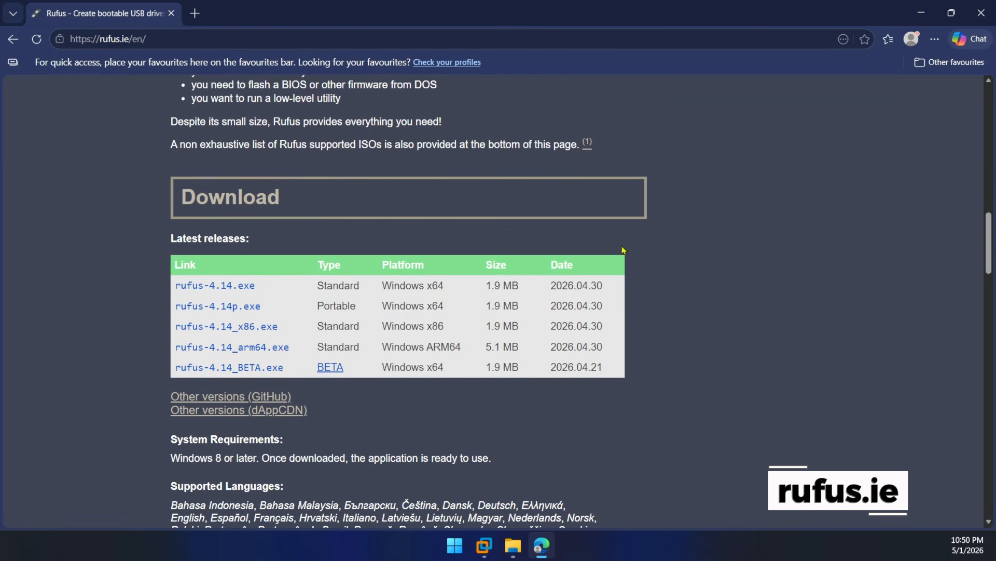
{"action": "left_click", "coordinate": [227, 373]}
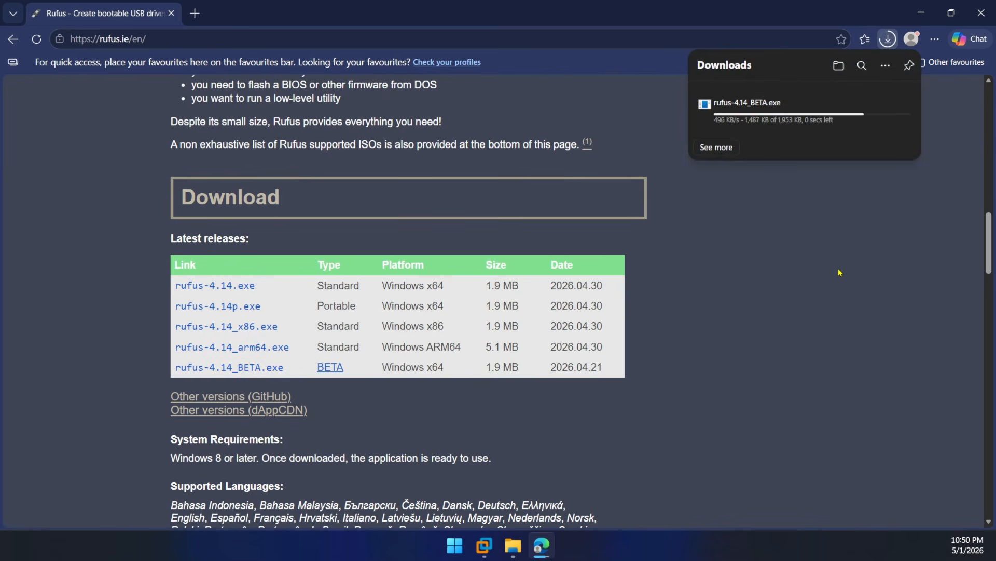
- Launch rufus-4.14_BETA.exe from its download folder and close the browser and folder windows
{"action": "mouse_move", "coordinate": [854, 112]}
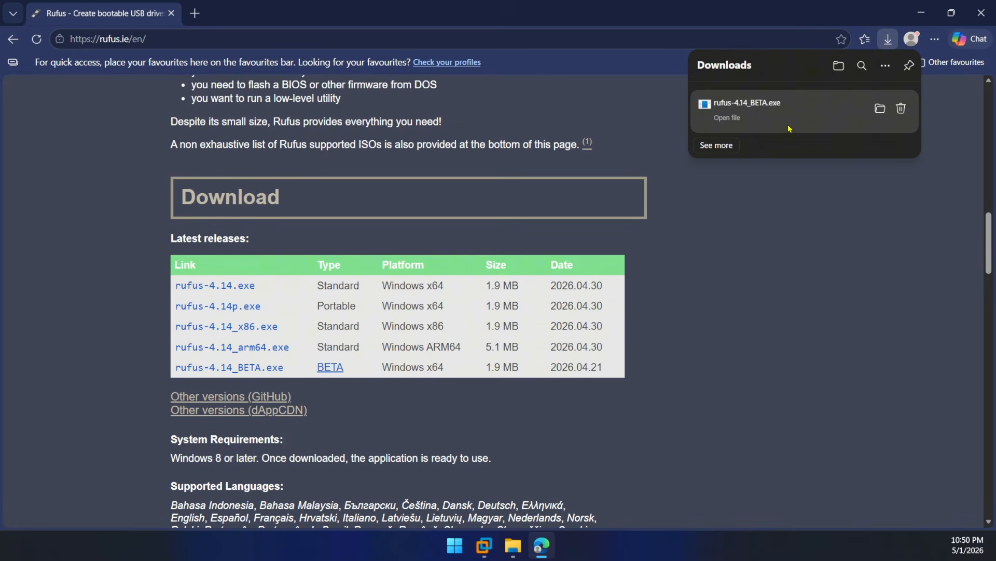
{"action": "left_click", "coordinate": [879, 110]}
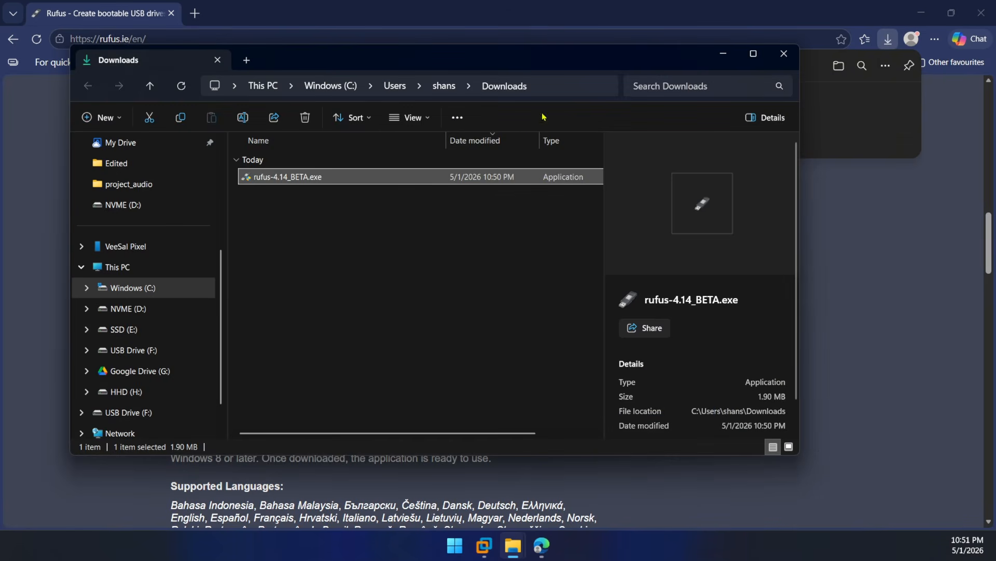
{"action": "left_click", "coordinate": [981, 13]}
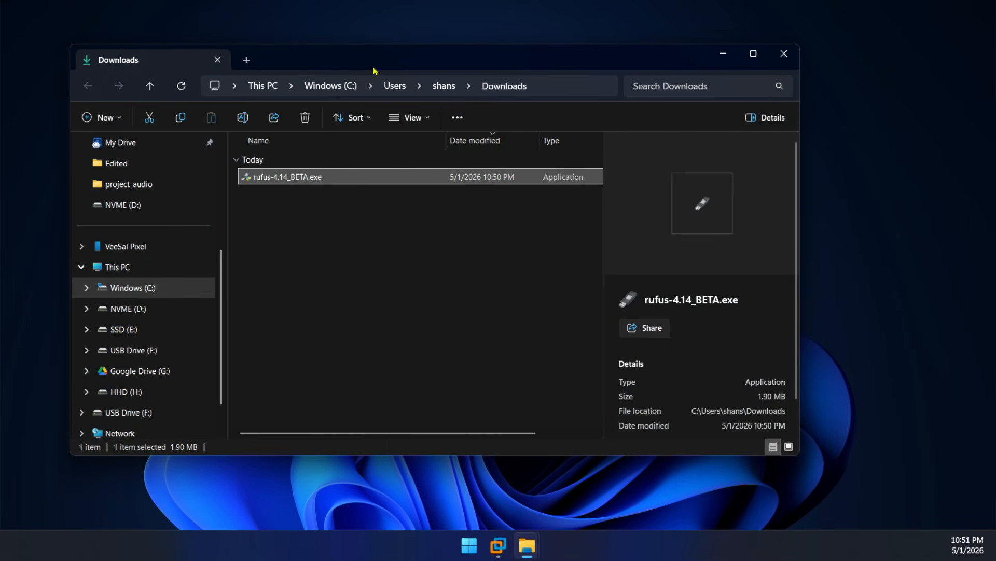
{"action": "double_click", "coordinate": [307, 178]}
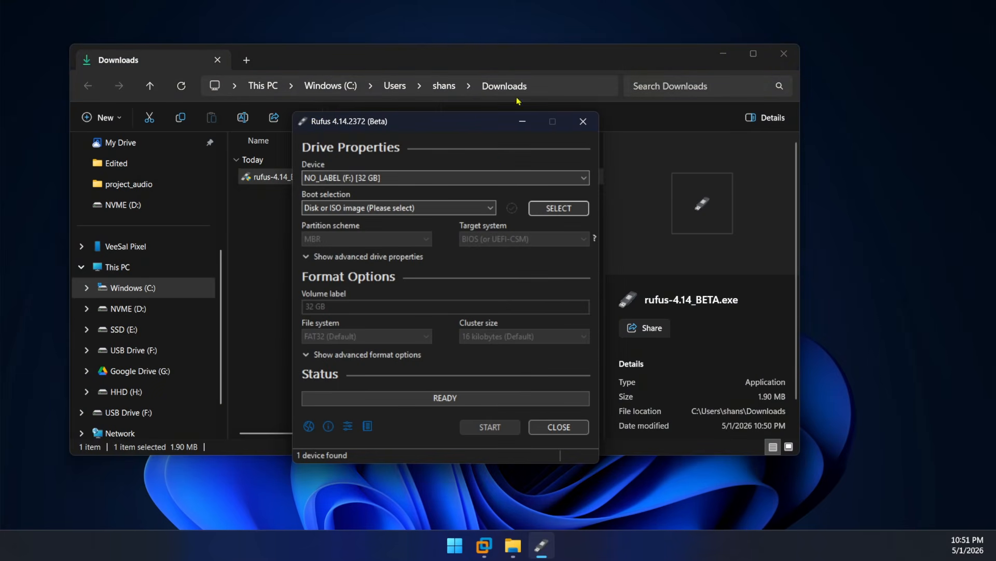
{"action": "left_click", "coordinate": [783, 54]}
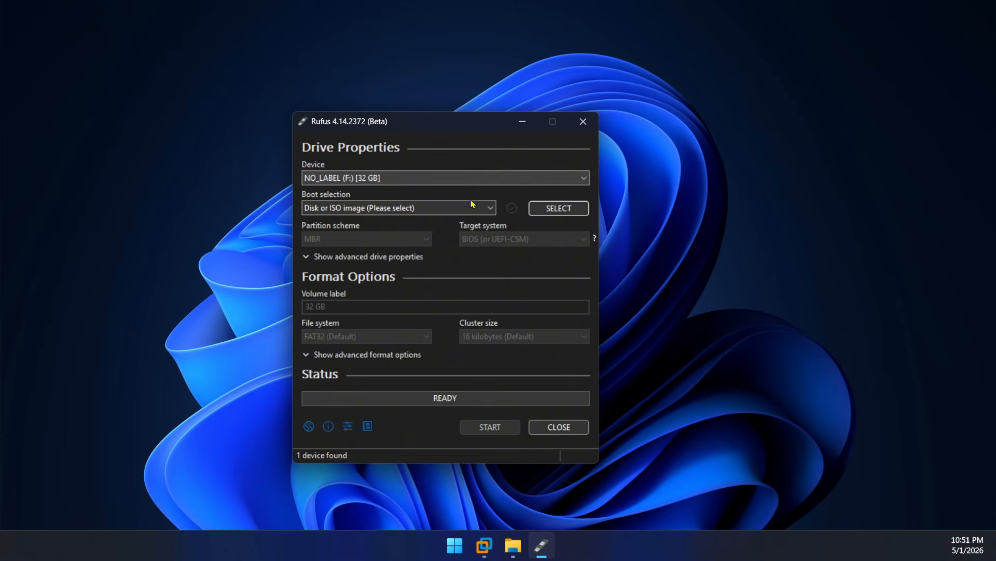
- Choose NO_LABEL (F:) [32 GB] as the device and load win11.iso from the NVME (D:) drive as the boot image
{"action": "left_click", "coordinate": [461, 177]}
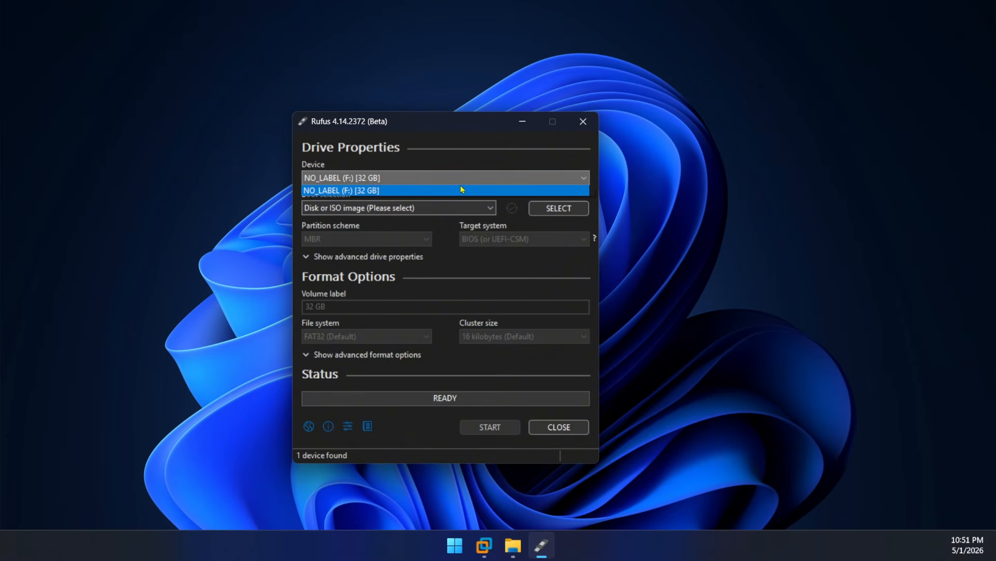
{"action": "left_click", "coordinate": [426, 191]}
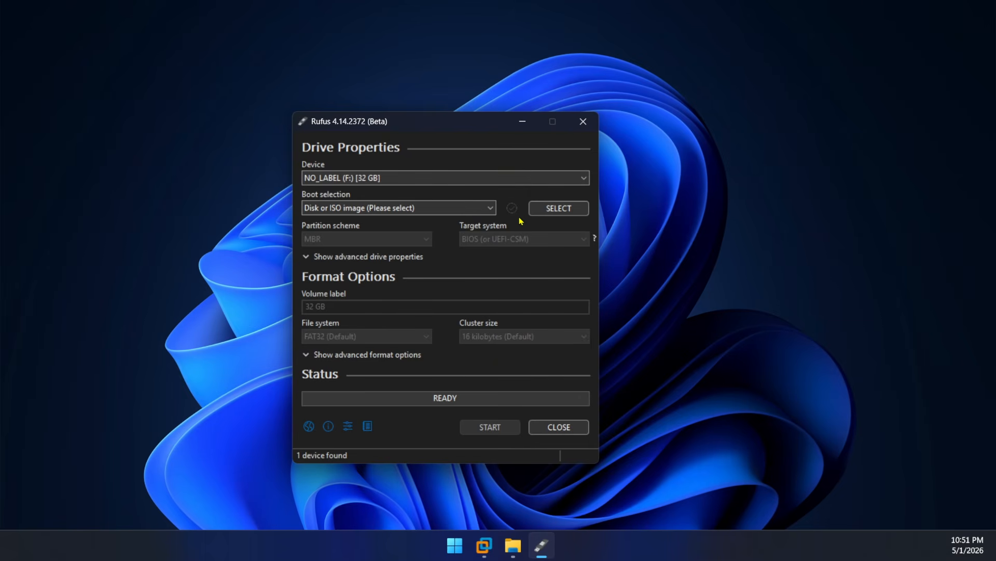
{"action": "left_click", "coordinate": [564, 209]}
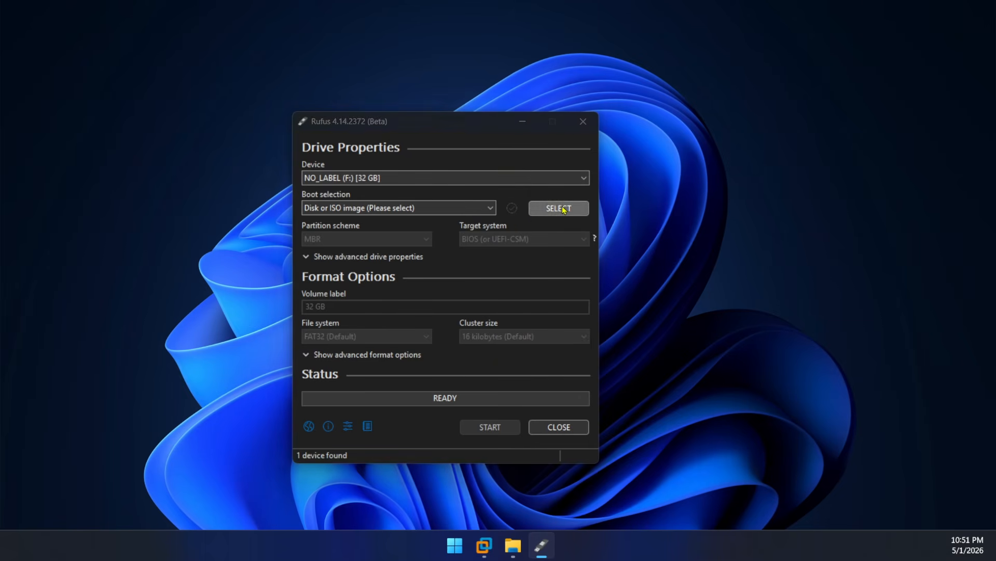
{"action": "scroll", "coordinate": [357, 339], "scroll_direction": "down", "scroll_amount": 3}
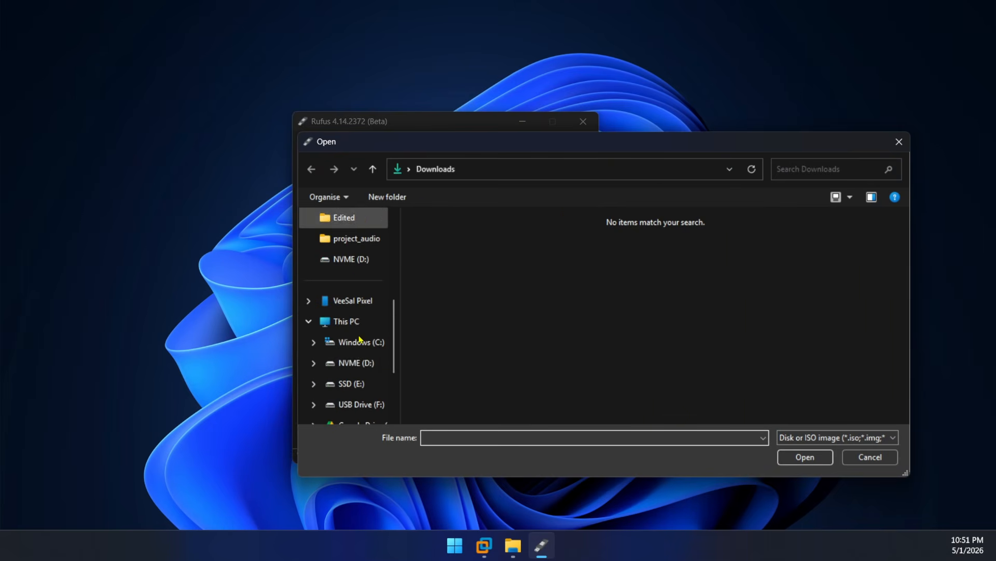
{"action": "left_click", "coordinate": [353, 362]}
{"action": "scroll", "coordinate": [457, 376], "scroll_direction": "down", "scroll_amount": 2}
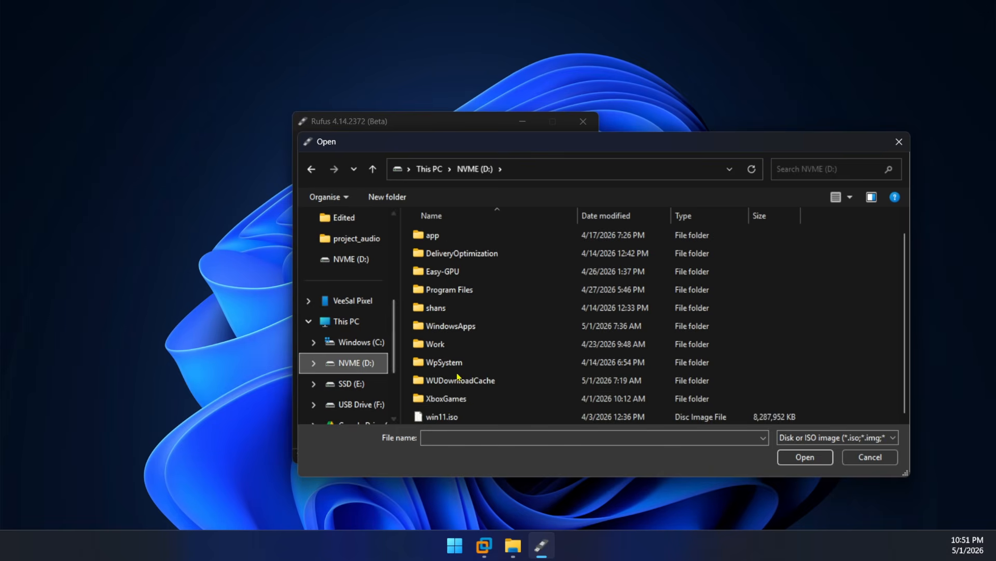
{"action": "left_click", "coordinate": [444, 417]}
{"action": "left_click", "coordinate": [797, 455]}
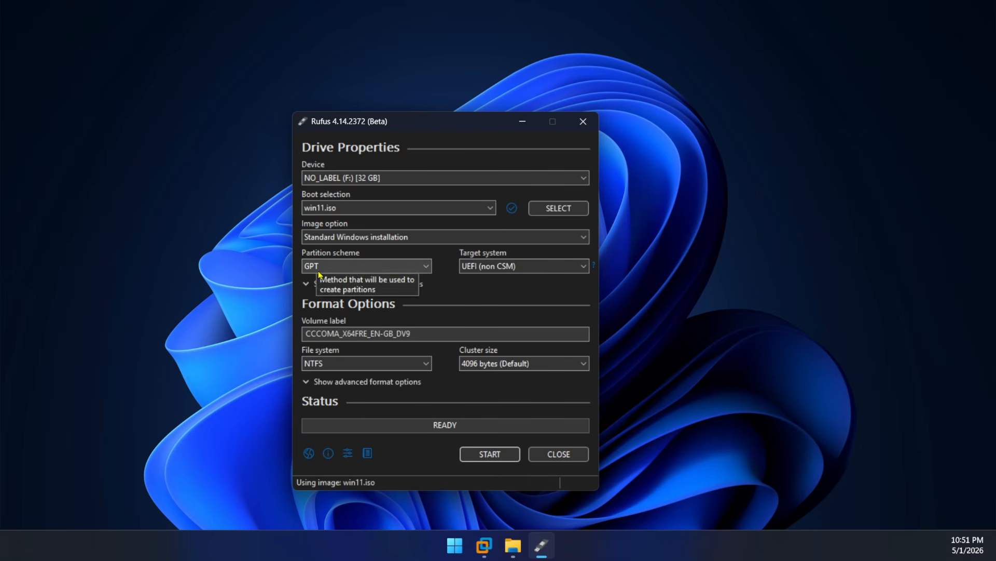
- Set the partition scheme to GPT and the target system to UEFI (non CSM)
{"action": "left_click", "coordinate": [398, 268]}
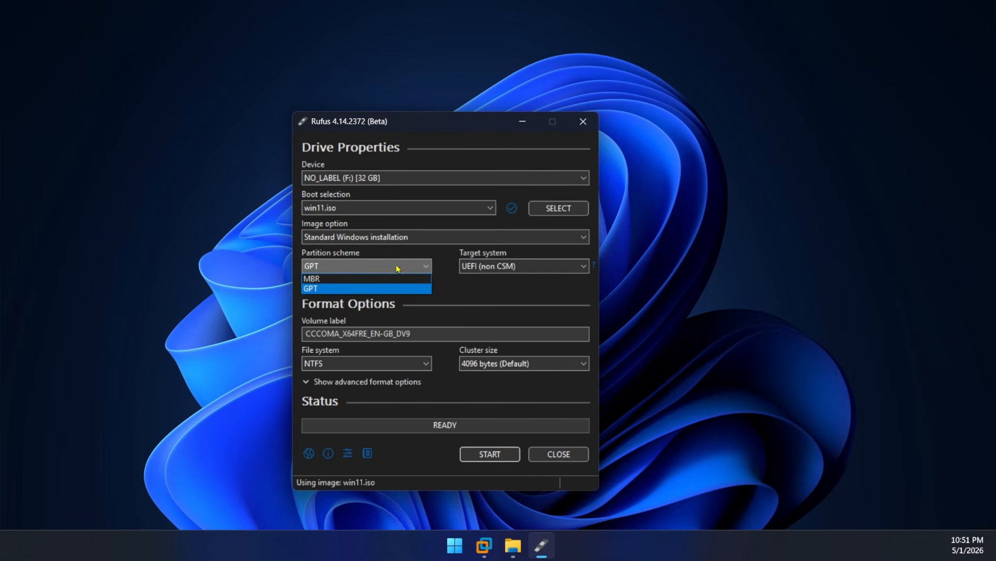
{"action": "left_click", "coordinate": [387, 290]}
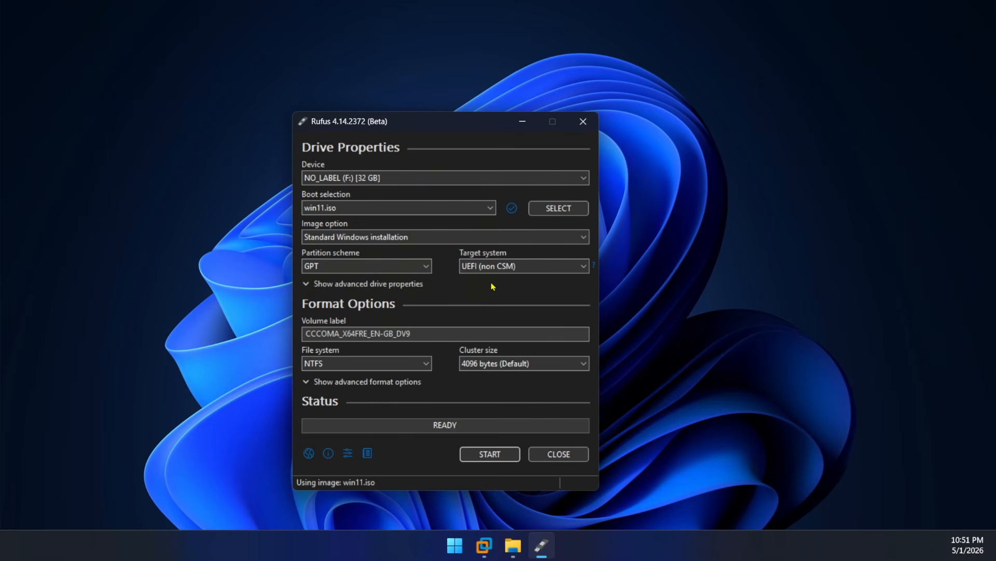
{"action": "left_click", "coordinate": [505, 272]}
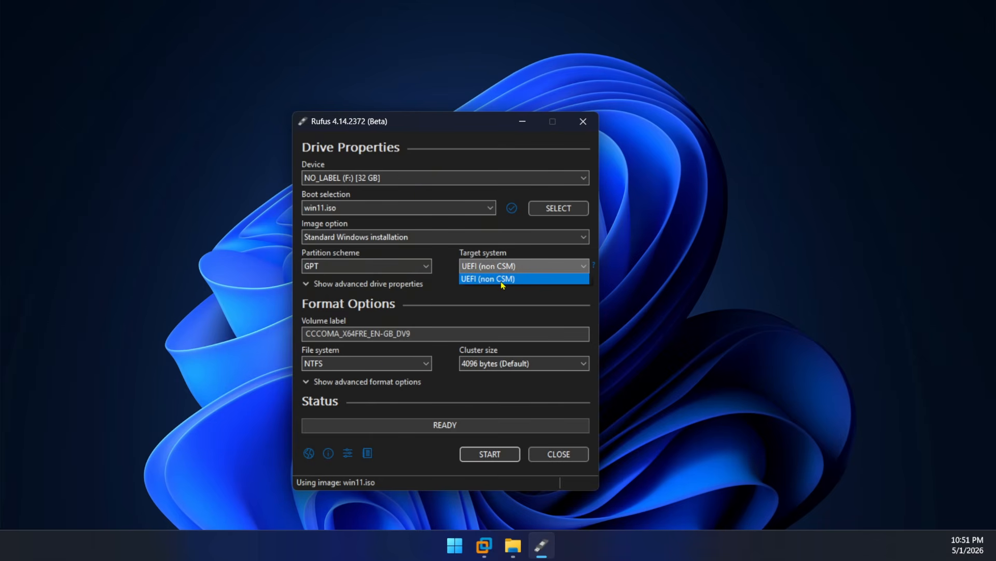
{"action": "left_click", "coordinate": [502, 281]}
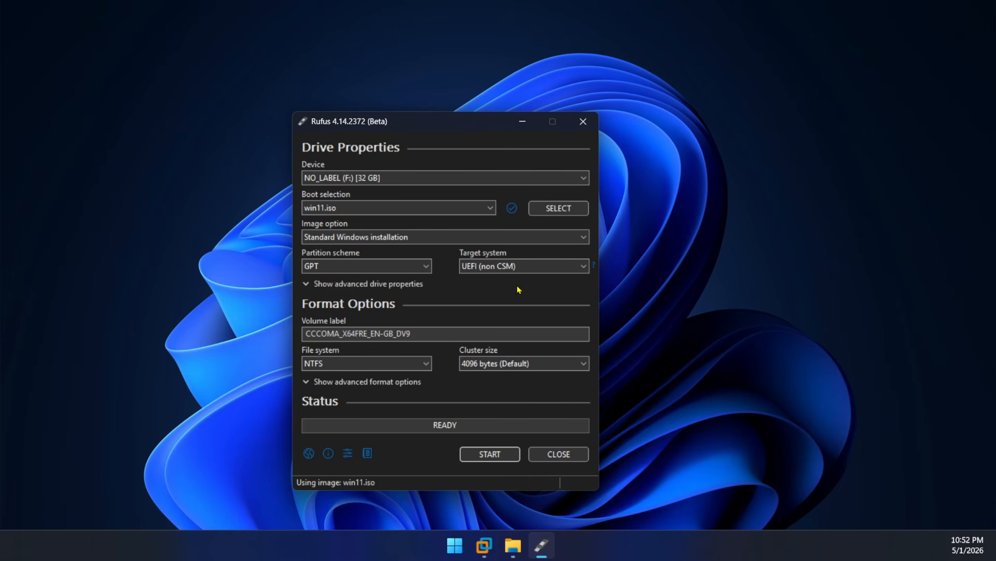
- Set the volume label to "Win11 414beta"
{"action": "double_click", "coordinate": [405, 334]}
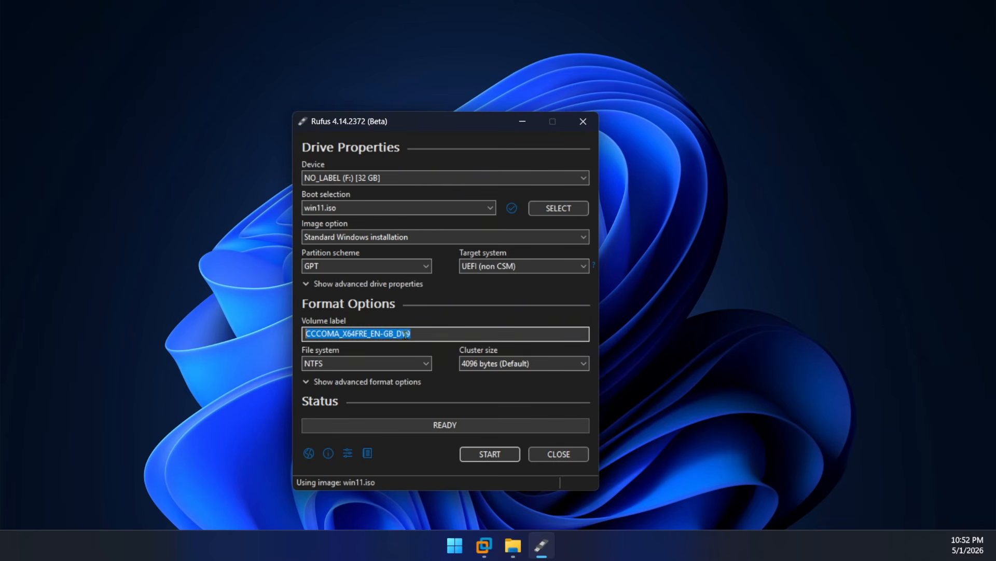
{"action": "type", "text": "W"}
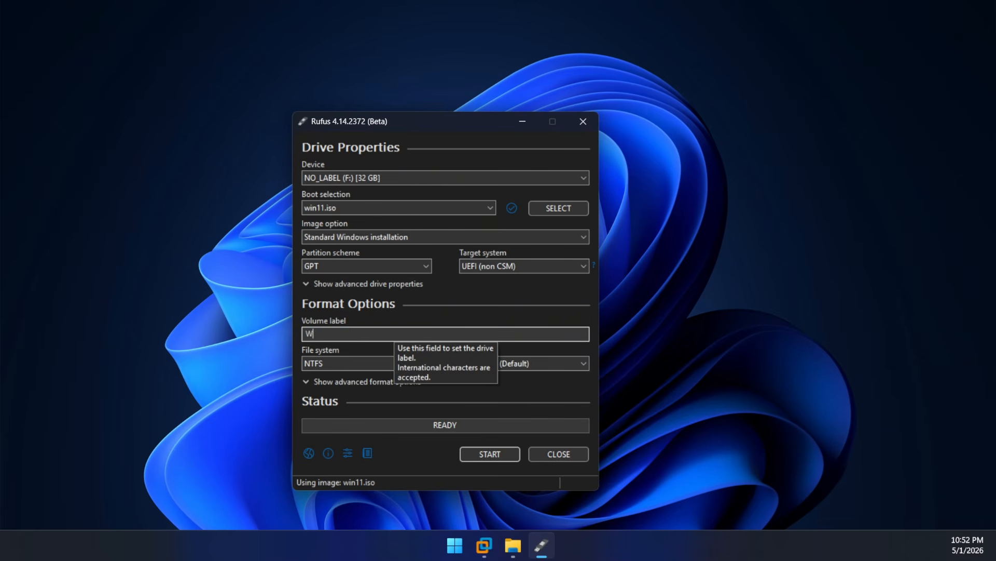
{"action": "type", "text": "in11"}
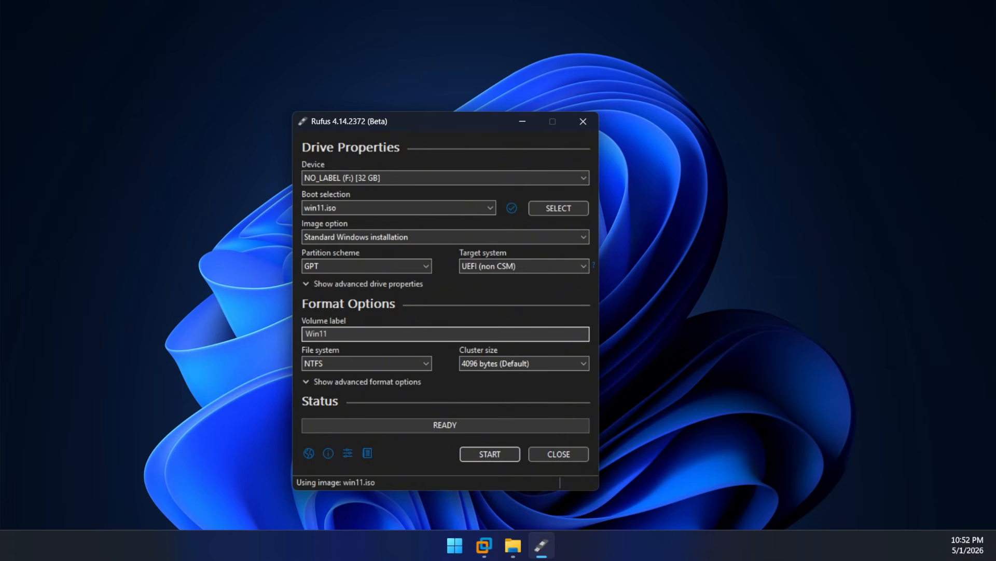
{"action": "type", "text": " 4.1.4beta"}
{"action": "key", "text": "BackSpace"}
{"action": "key", "text": "Left"}
{"action": "key", "text": "BackSpace"}
- Start the process, turn off hardware requirement removal, and enable the local account, regional options, disabled data collection and disabled BitLocker encryption options
{"action": "left_click", "coordinate": [490, 453]}
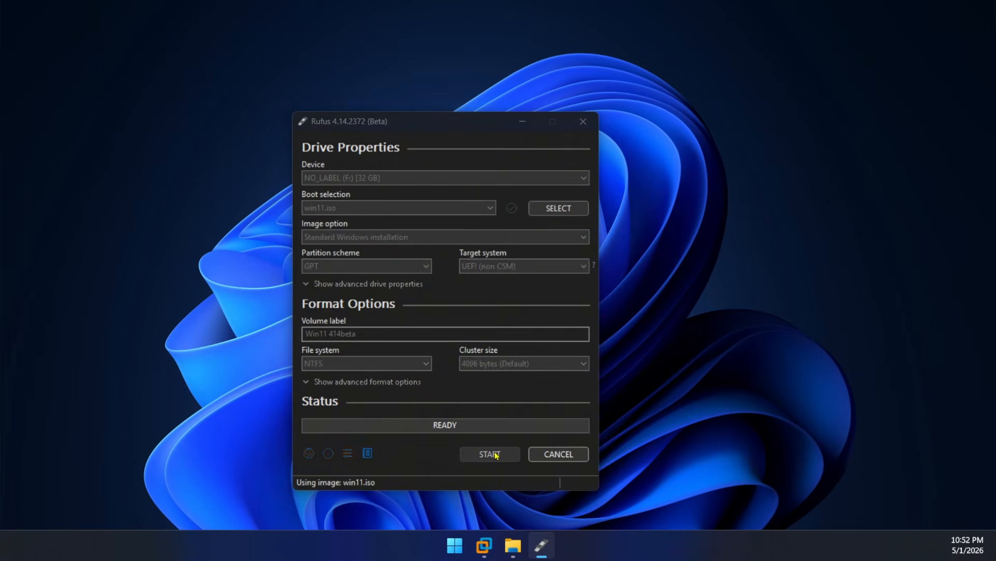
{"action": "mouse_move", "coordinate": [602, 333]}
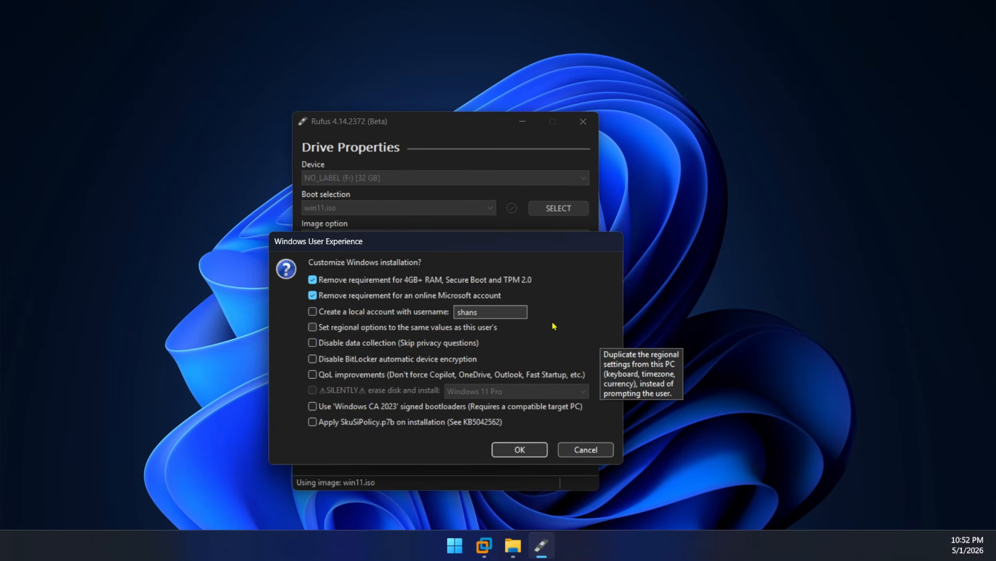
{"action": "mouse_move", "coordinate": [570, 299]}
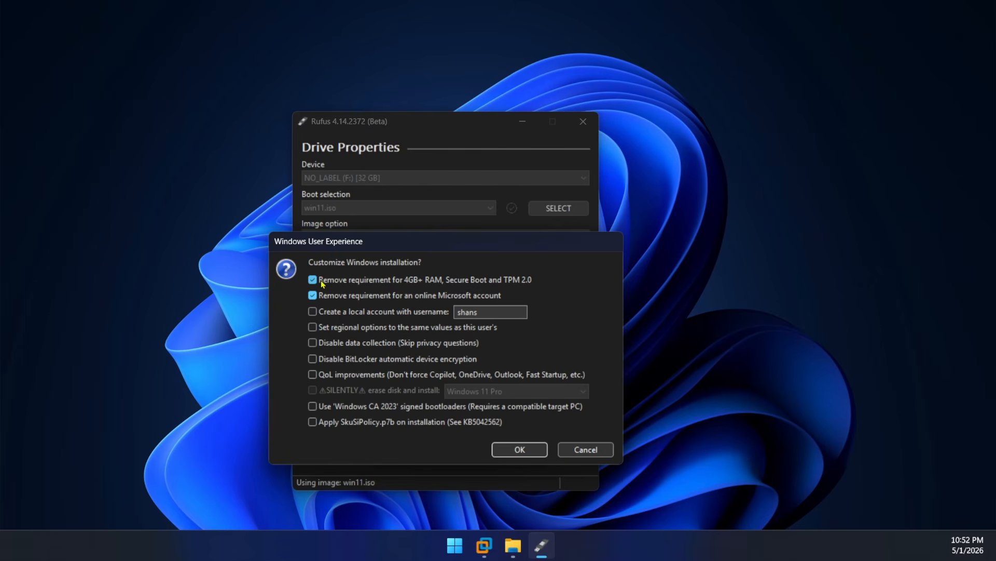
{"action": "mouse_move", "coordinate": [344, 286]}
{"action": "left_click", "coordinate": [313, 280]}
{"action": "left_click", "coordinate": [313, 343]}
{"action": "left_click", "coordinate": [312, 327]}
{"action": "left_click", "coordinate": [313, 360]}
{"action": "left_click", "coordinate": [313, 313]}
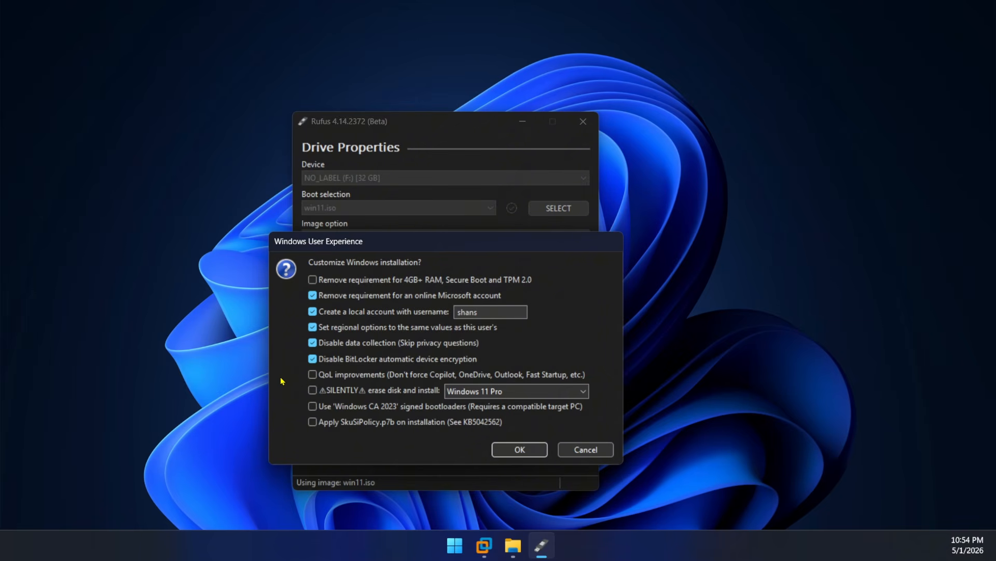
- Enable the QoL improvements and the silent erase-and-install option for Windows 11 Pro
{"action": "mouse_move", "coordinate": [329, 382]}
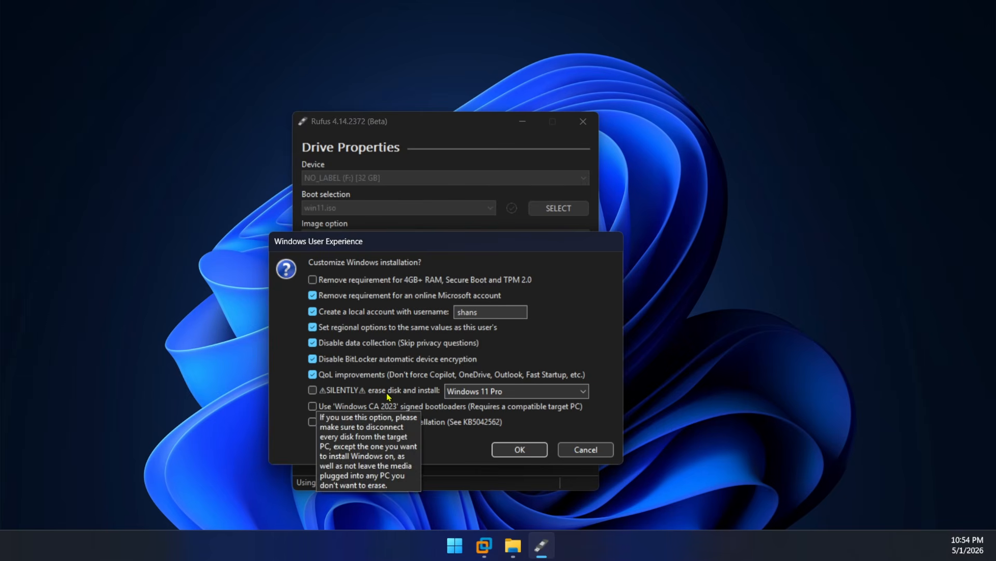
{"action": "left_click", "coordinate": [529, 392]}
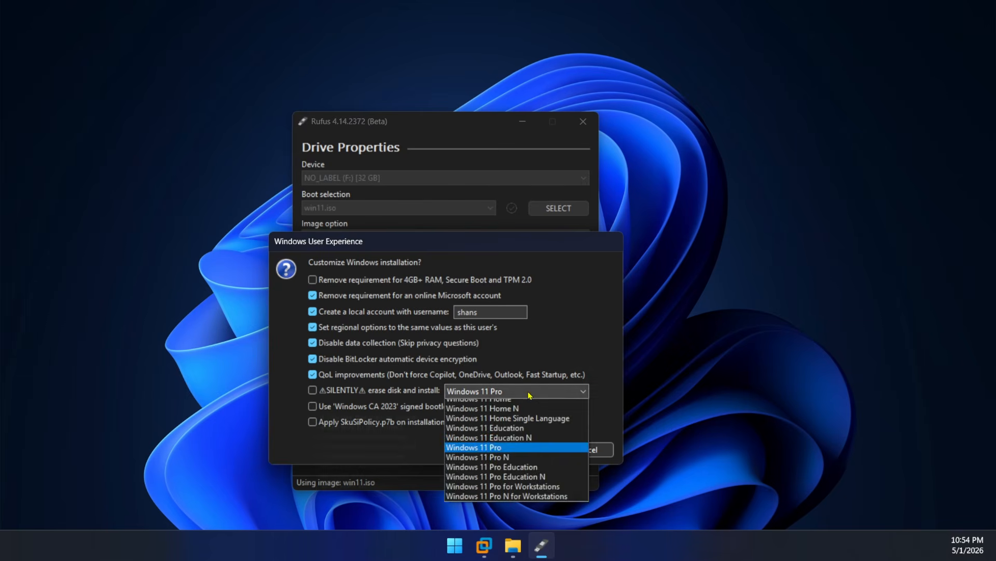
{"action": "left_click", "coordinate": [616, 397]}
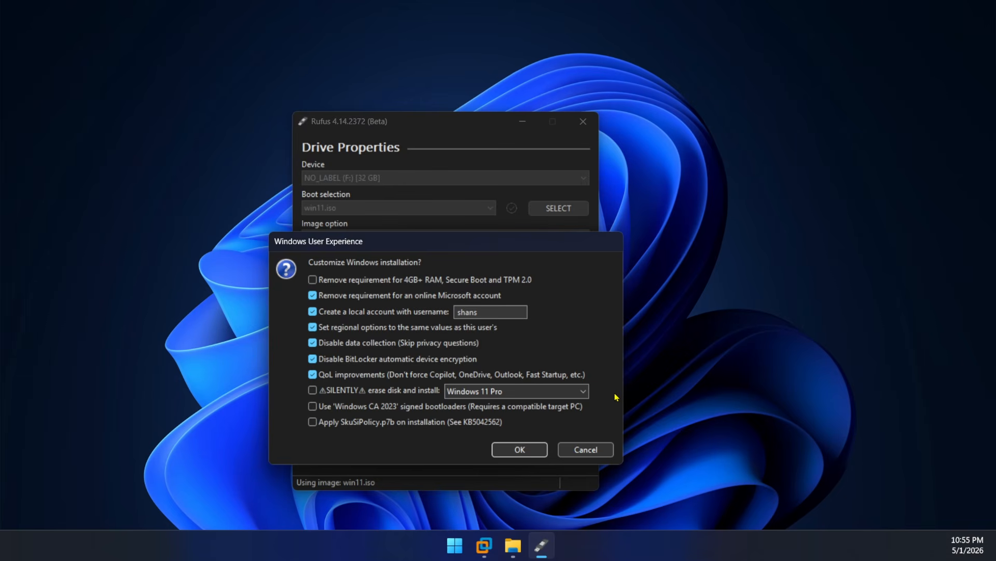
{"action": "left_click", "coordinate": [312, 391]}
- Confirm the Windows customization and accept the silent installation and follow-up warnings to begin creating the USB drive
{"action": "left_click", "coordinate": [521, 424]}
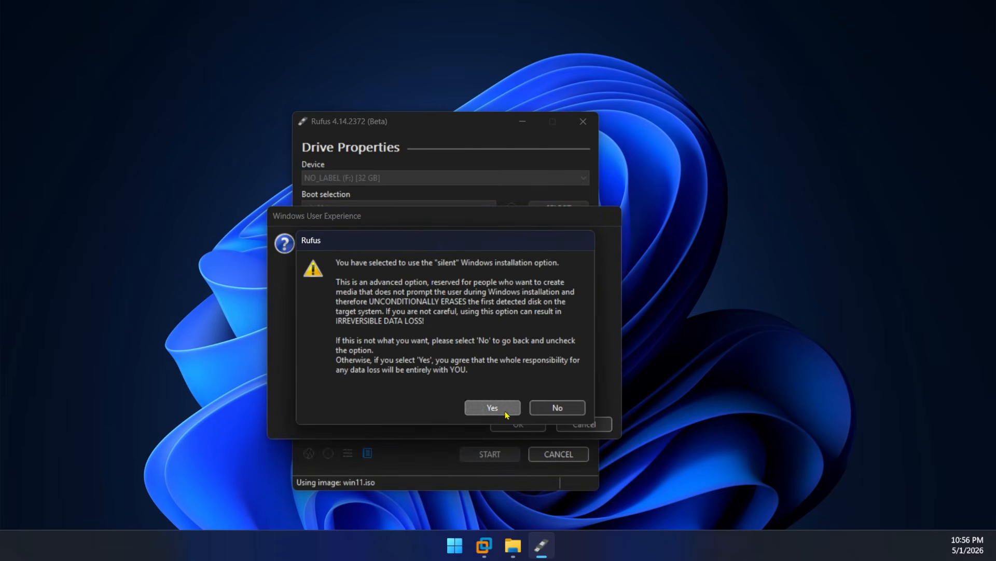
{"action": "left_click", "coordinate": [506, 410]}
{"action": "left_click", "coordinate": [484, 323]}
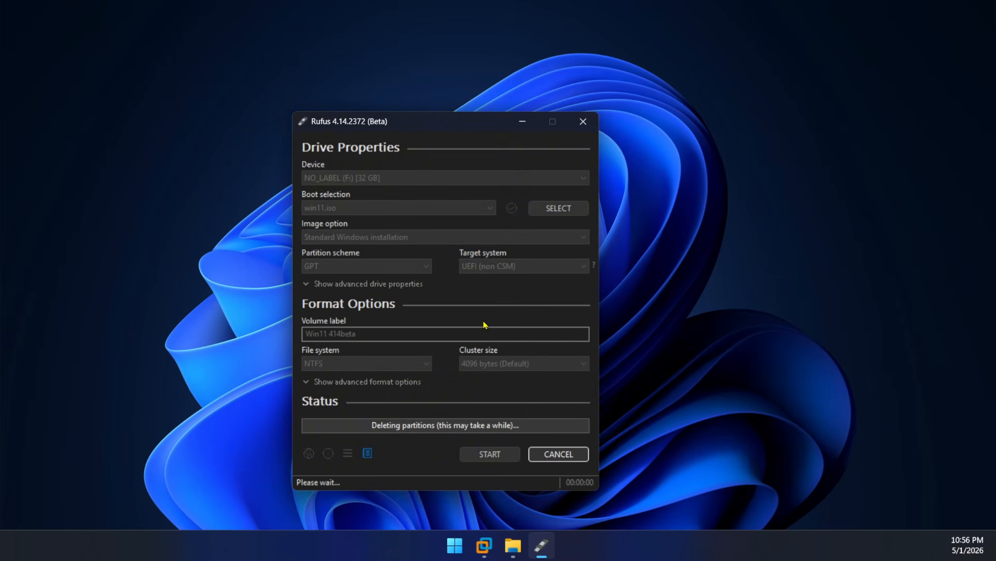